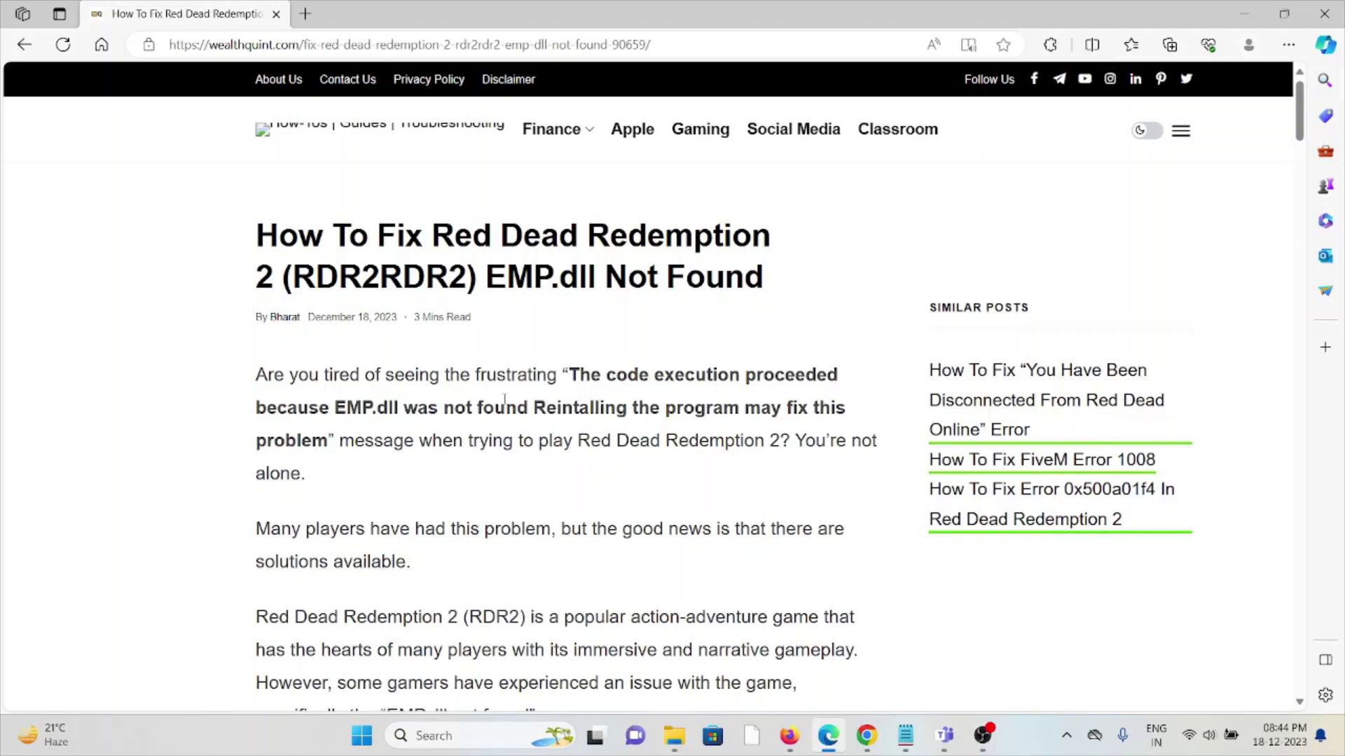
{"action": "scroll", "coordinate": [657, 457], "scroll_direction": "down", "scroll_amount": 1}
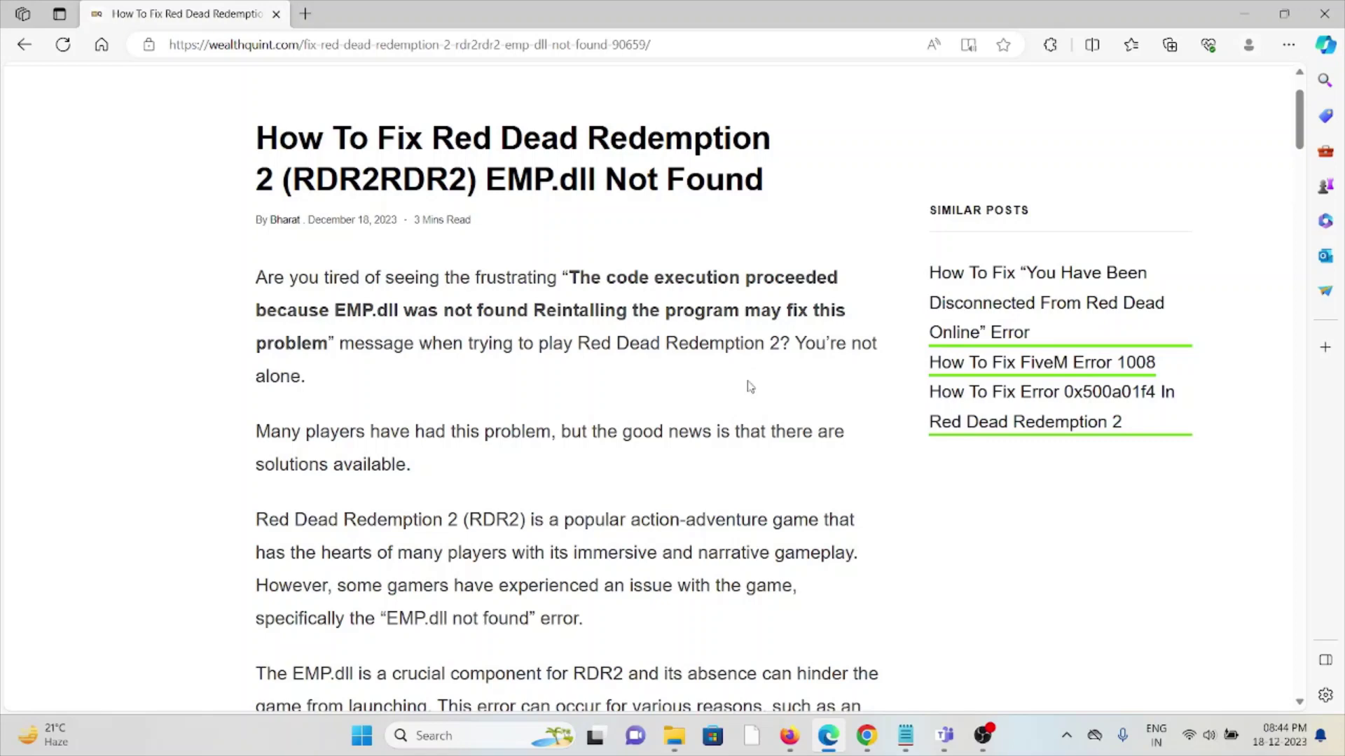
{"action": "scroll", "coordinate": [682, 425], "scroll_direction": "down", "scroll_amount": 2}
{"action": "scroll", "coordinate": [647, 439], "scroll_direction": "down", "scroll_amount": 2}
{"action": "scroll", "coordinate": [646, 439], "scroll_direction": "down", "scroll_amount": 3}
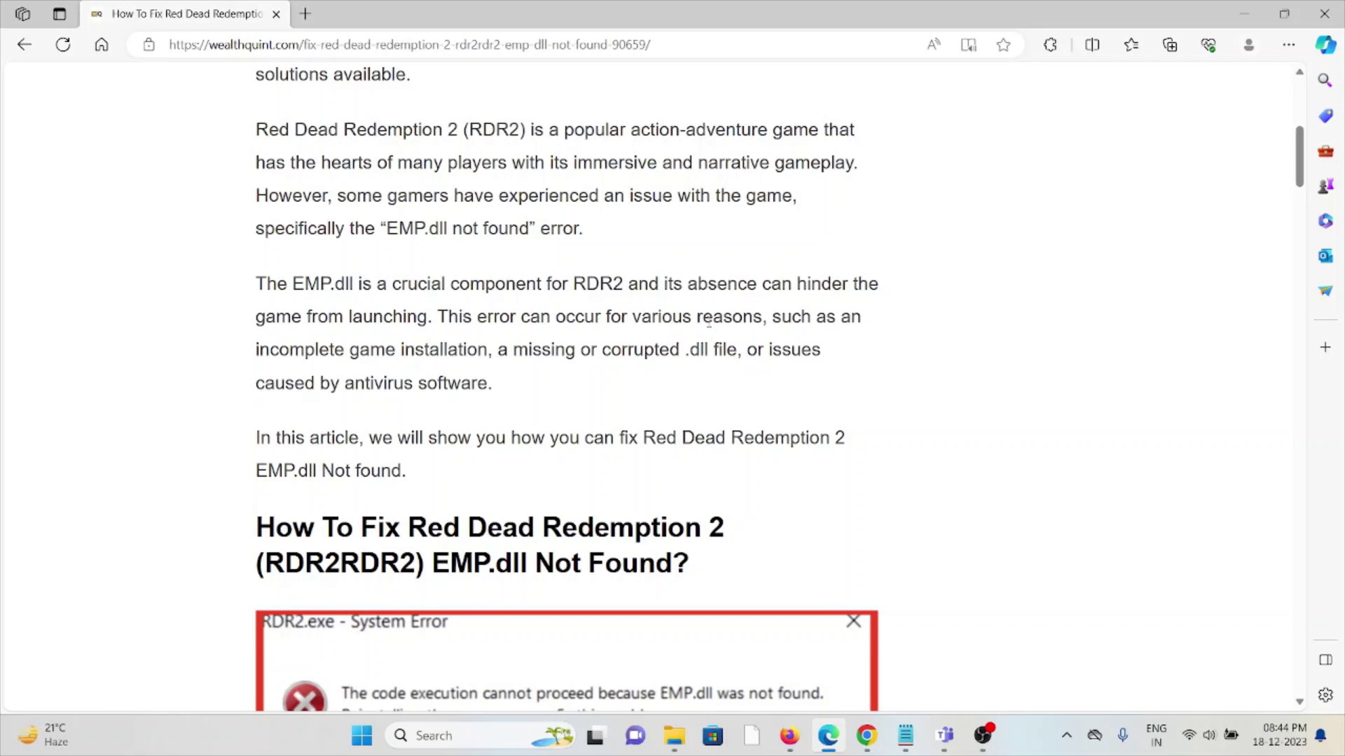
{"action": "scroll", "coordinate": [710, 321], "scroll_direction": "down", "scroll_amount": 2}
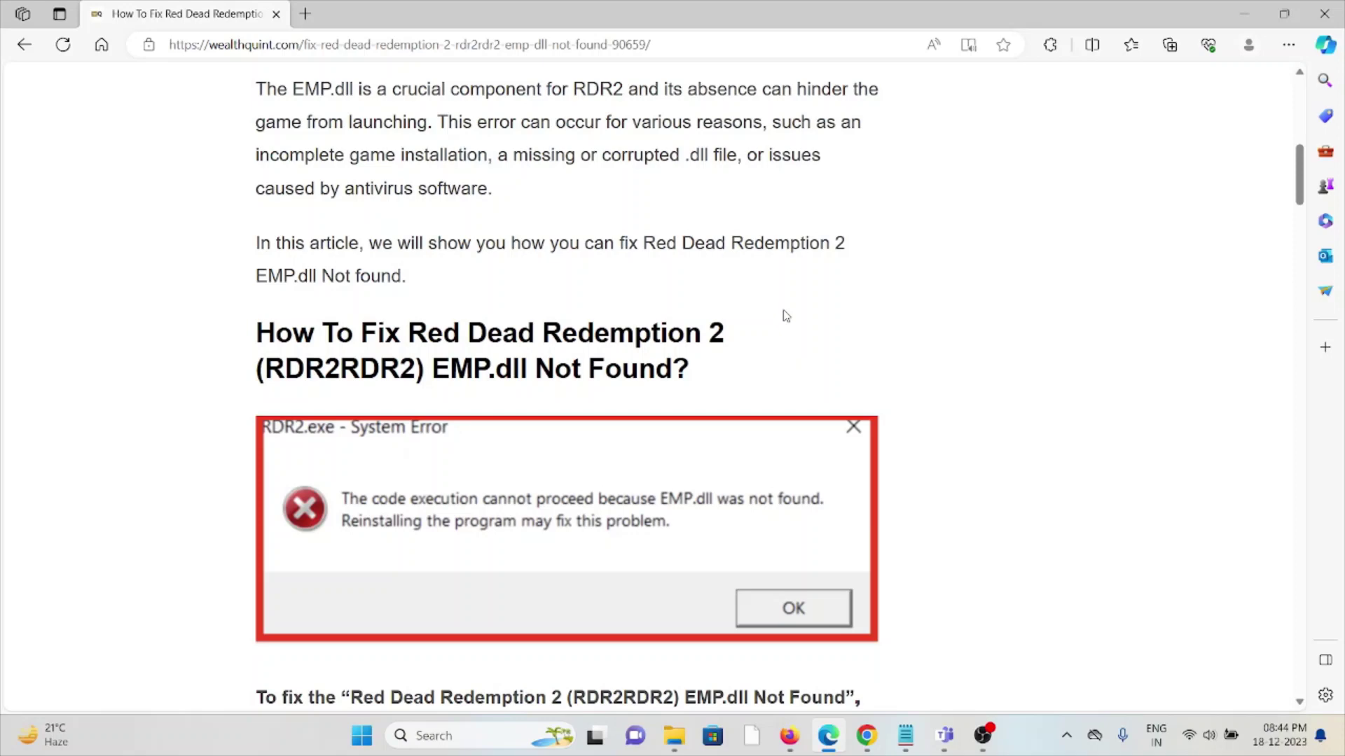
{"action": "scroll", "coordinate": [784, 315], "scroll_direction": "down", "scroll_amount": 5}
{"action": "scroll", "coordinate": [784, 315], "scroll_direction": "down", "scroll_amount": 3}
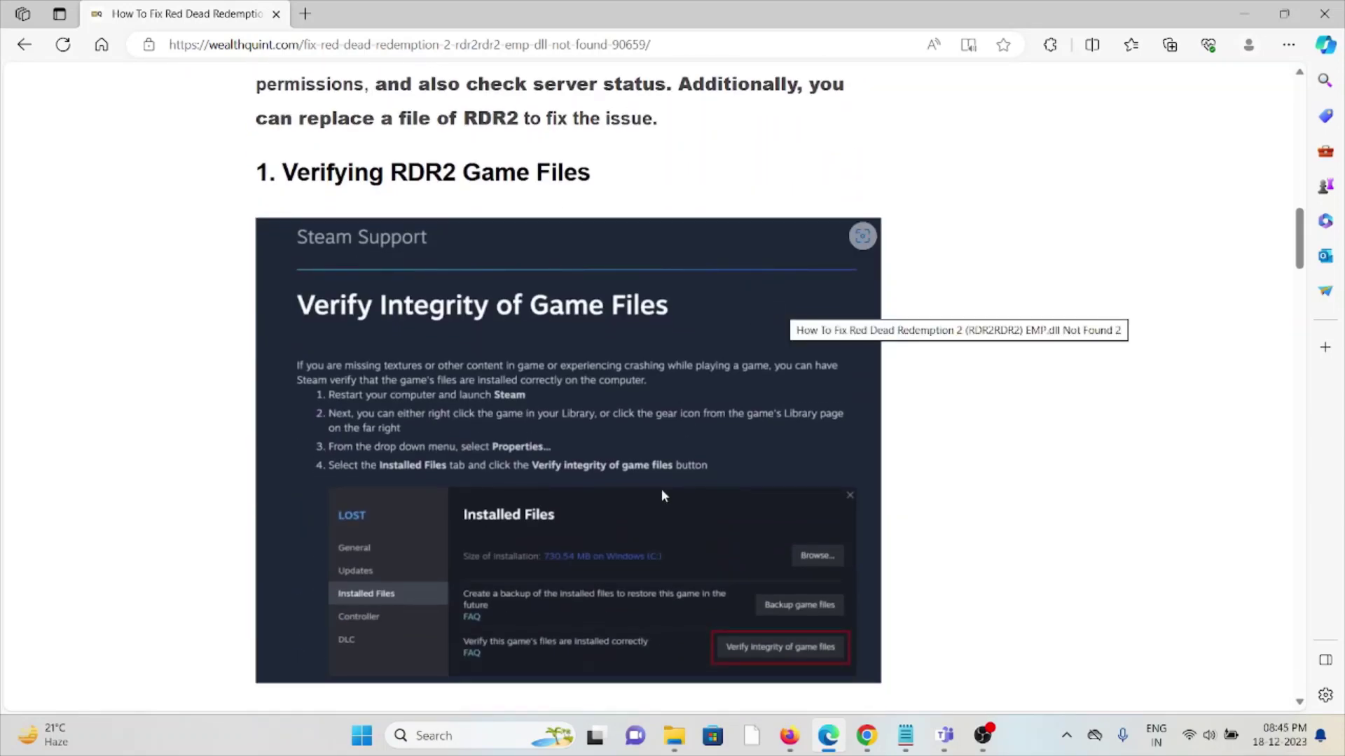
{"action": "scroll", "coordinate": [629, 328], "scroll_direction": "down", "scroll_amount": 2}
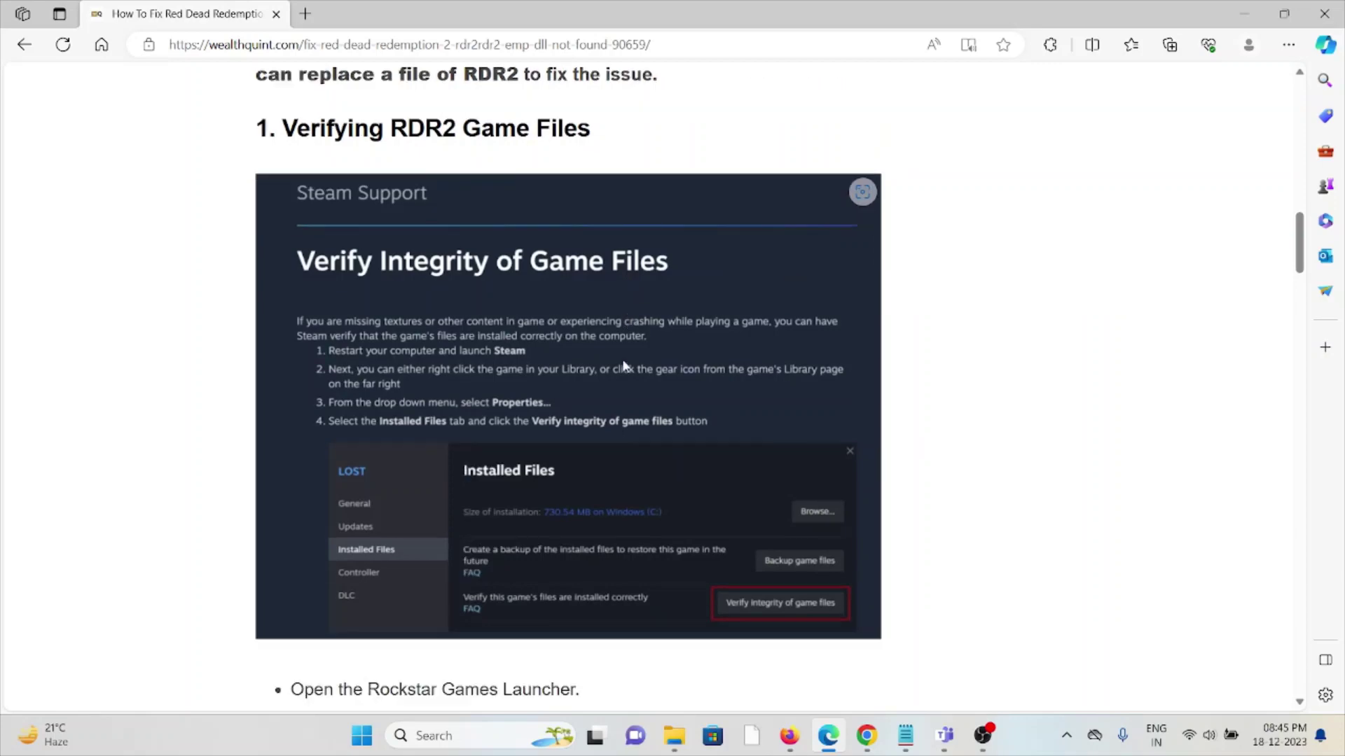
{"action": "scroll", "coordinate": [630, 326], "scroll_direction": "down", "scroll_amount": 5}
{"action": "scroll", "coordinate": [636, 385], "scroll_direction": "down", "scroll_amount": 3}
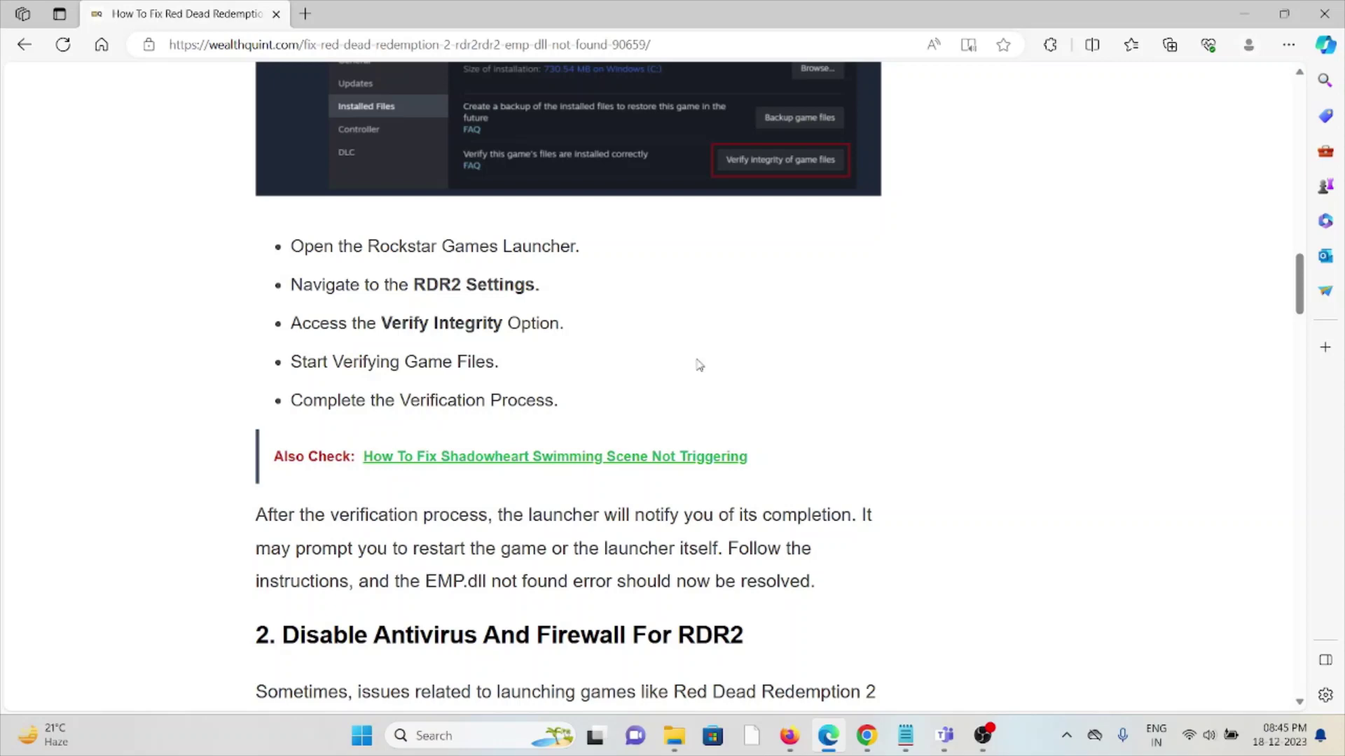
{"action": "scroll", "coordinate": [703, 363], "scroll_direction": "down", "scroll_amount": 3}
{"action": "scroll", "coordinate": [693, 368], "scroll_direction": "down", "scroll_amount": 2}
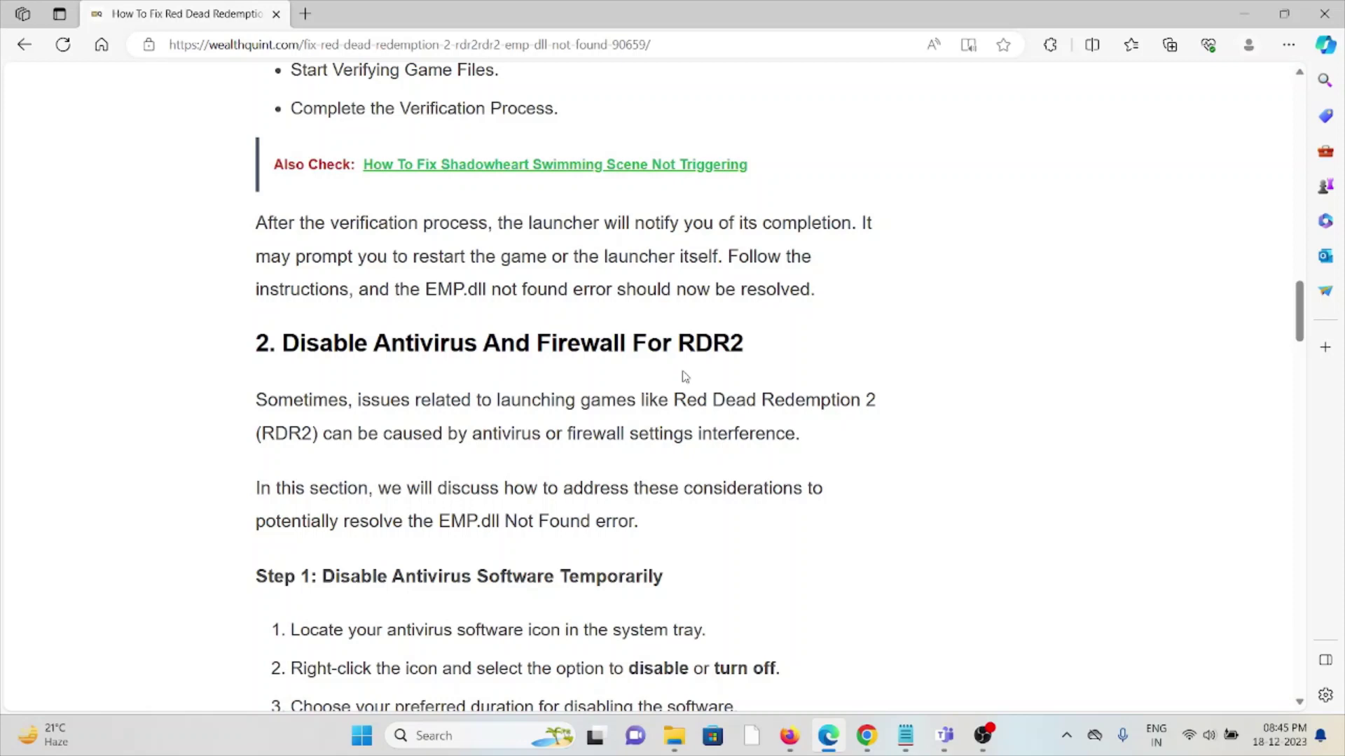
{"action": "scroll", "coordinate": [711, 309], "scroll_direction": "down", "scroll_amount": 1}
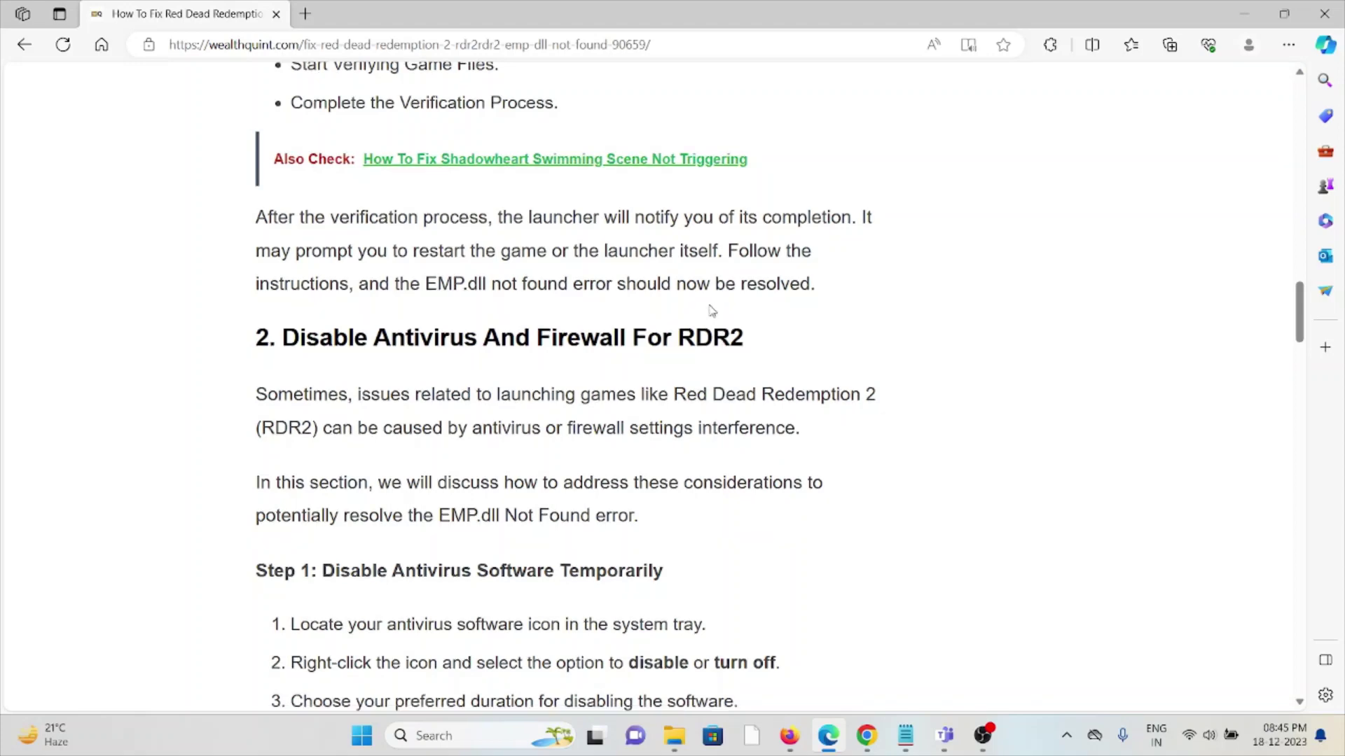
{"action": "scroll", "coordinate": [711, 309], "scroll_direction": "down", "scroll_amount": 2}
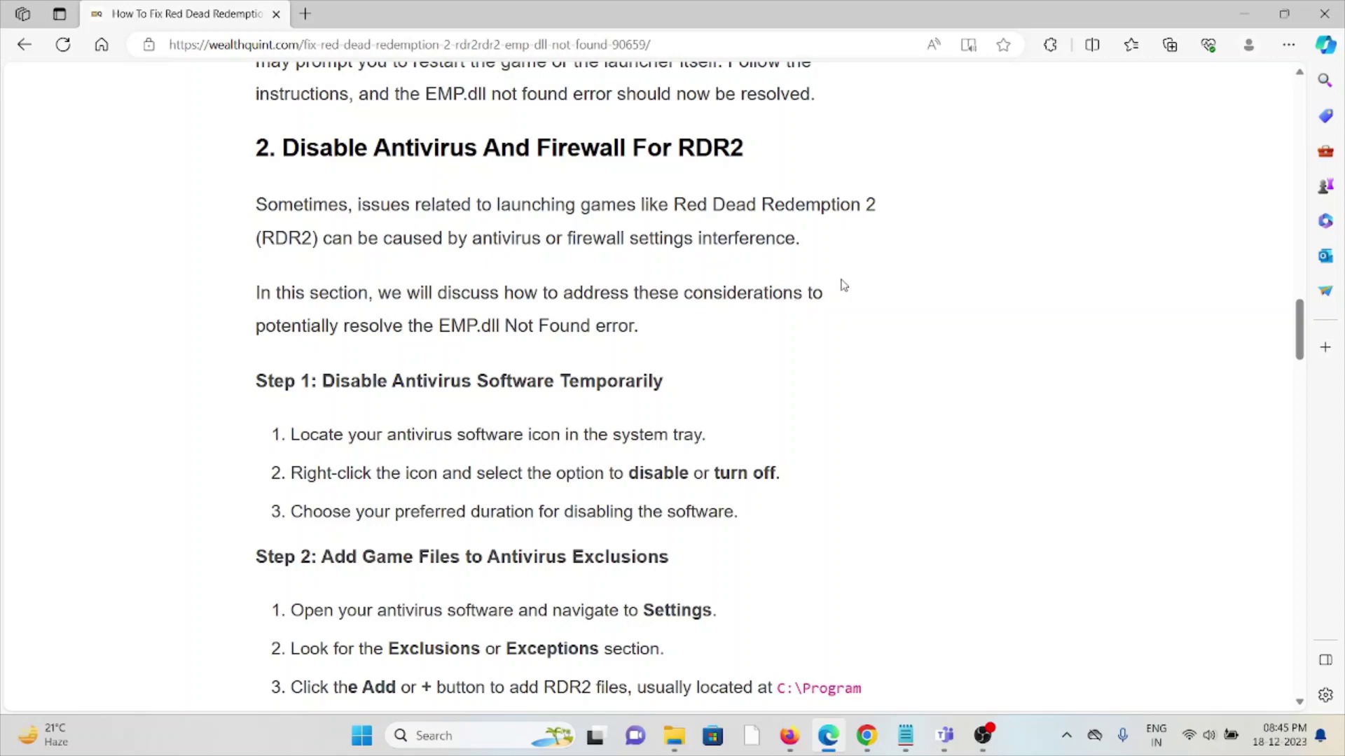
{"action": "scroll", "coordinate": [846, 282], "scroll_direction": "down", "scroll_amount": 3}
{"action": "scroll", "coordinate": [852, 265], "scroll_direction": "down", "scroll_amount": 2}
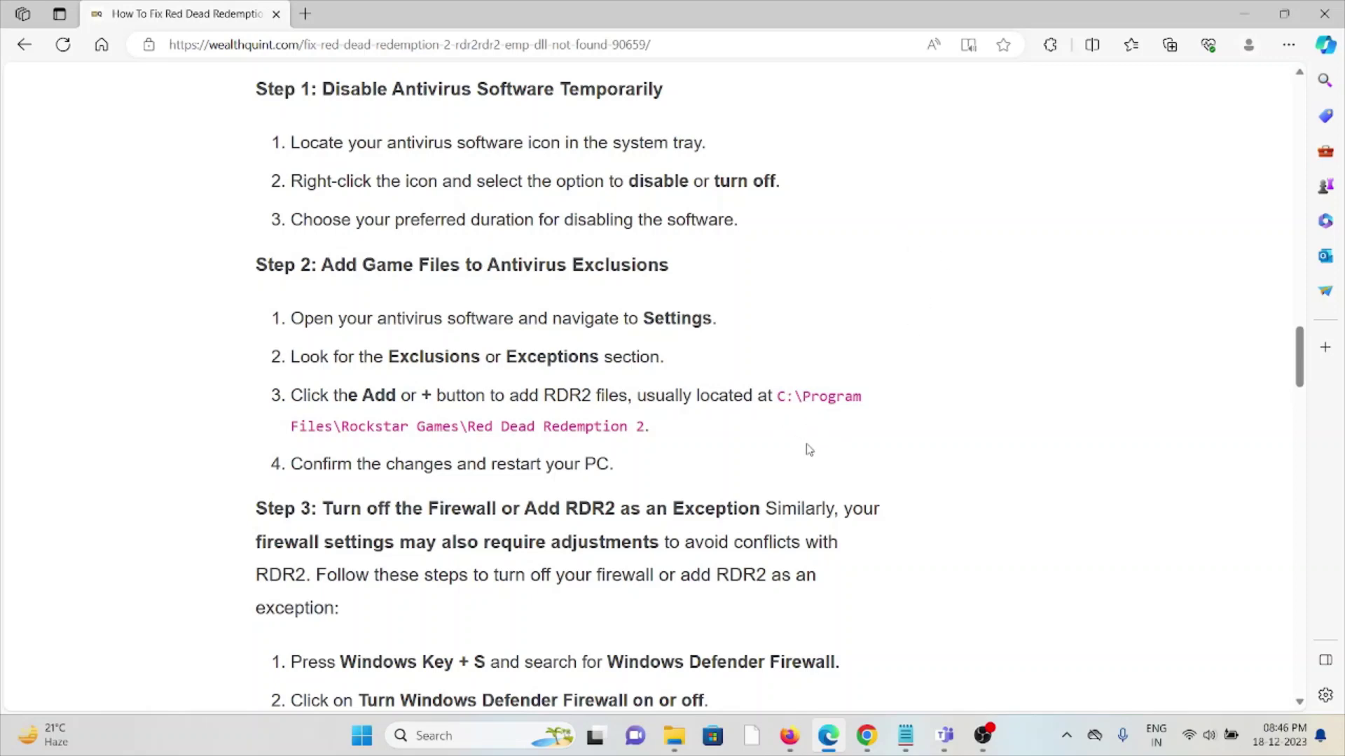
{"action": "scroll", "coordinate": [809, 425], "scroll_direction": "down", "scroll_amount": 2}
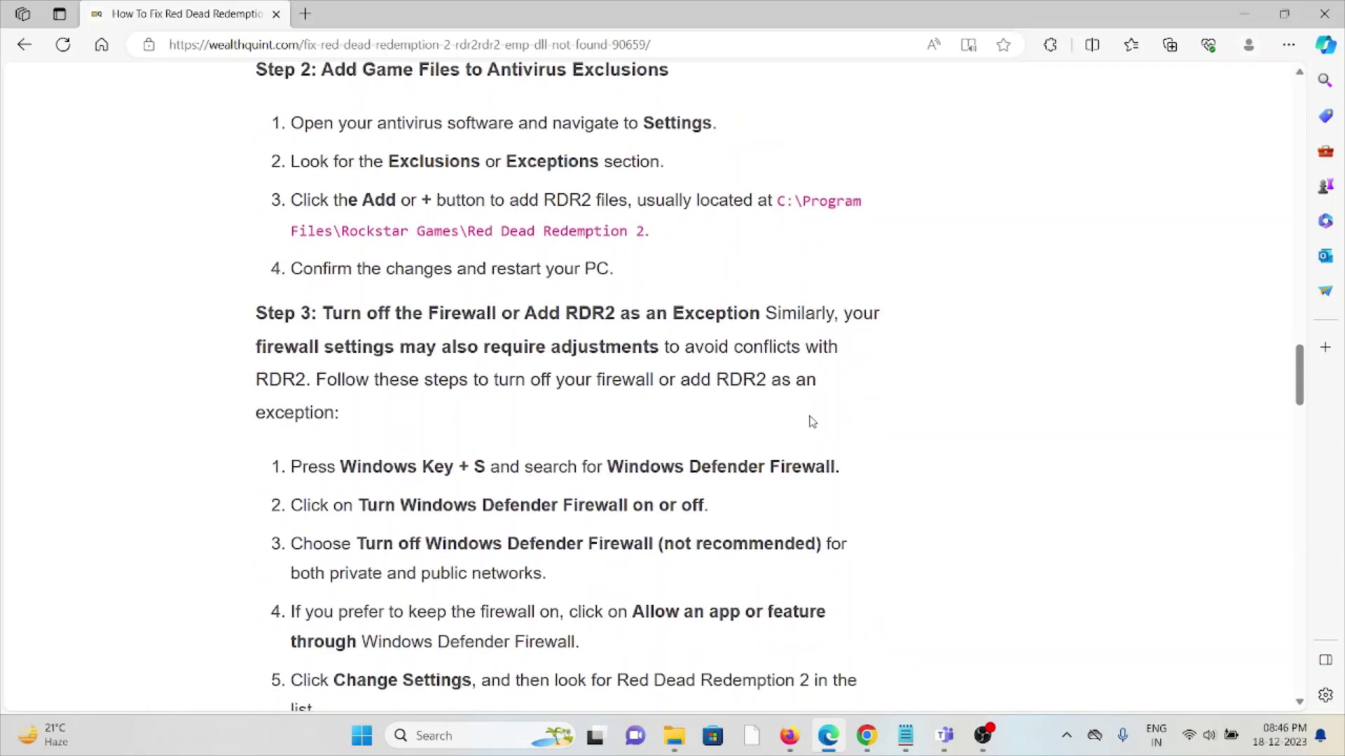
{"action": "scroll", "coordinate": [809, 420], "scroll_direction": "down", "scroll_amount": 1}
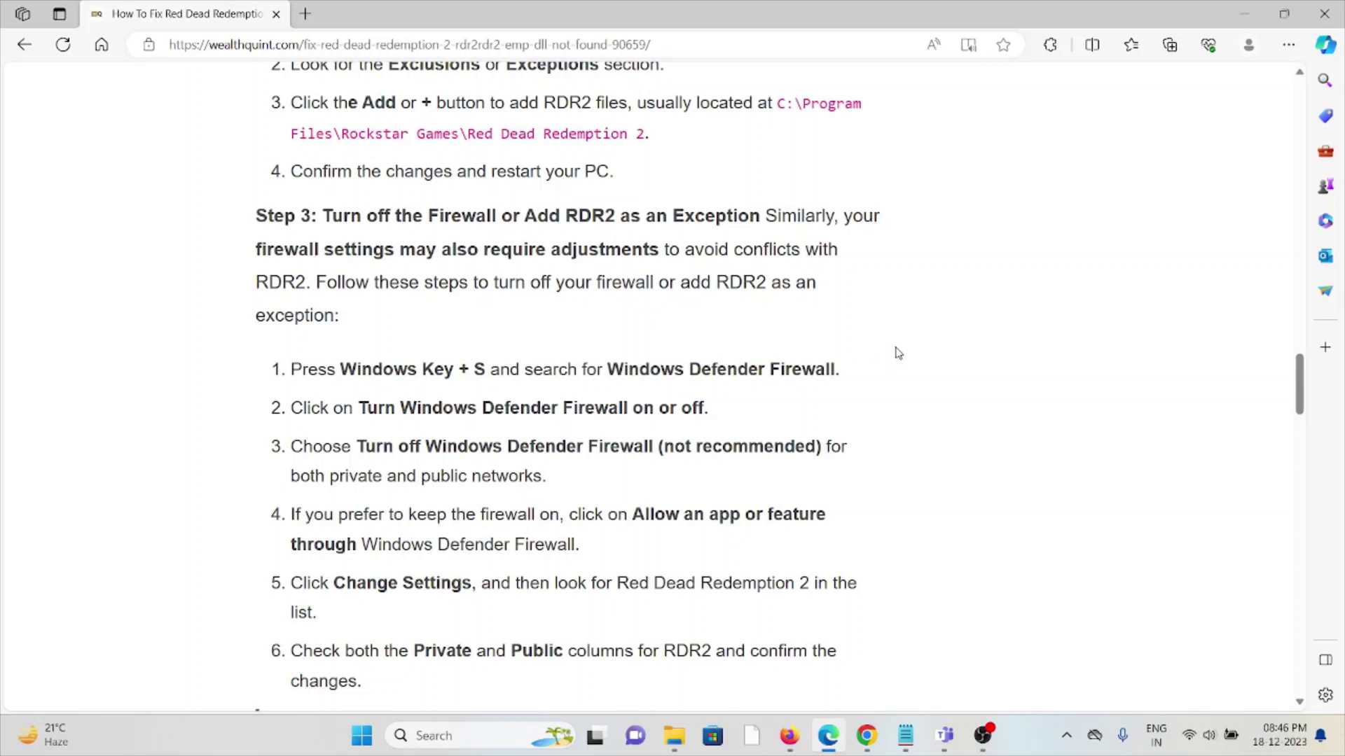
{"action": "scroll", "coordinate": [899, 350], "scroll_direction": "down", "scroll_amount": 1}
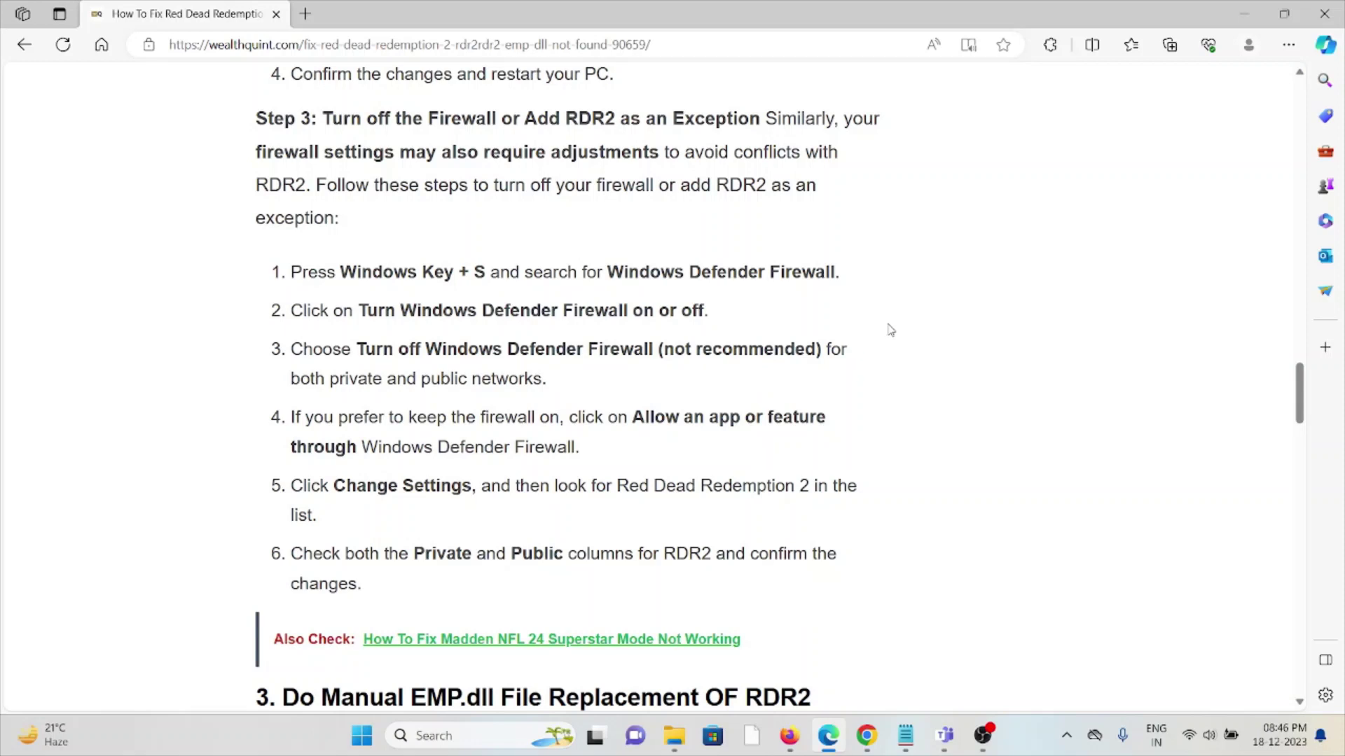
{"action": "scroll", "coordinate": [890, 330], "scroll_direction": "down", "scroll_amount": 2}
{"action": "scroll", "coordinate": [890, 330], "scroll_direction": "down", "scroll_amount": 1}
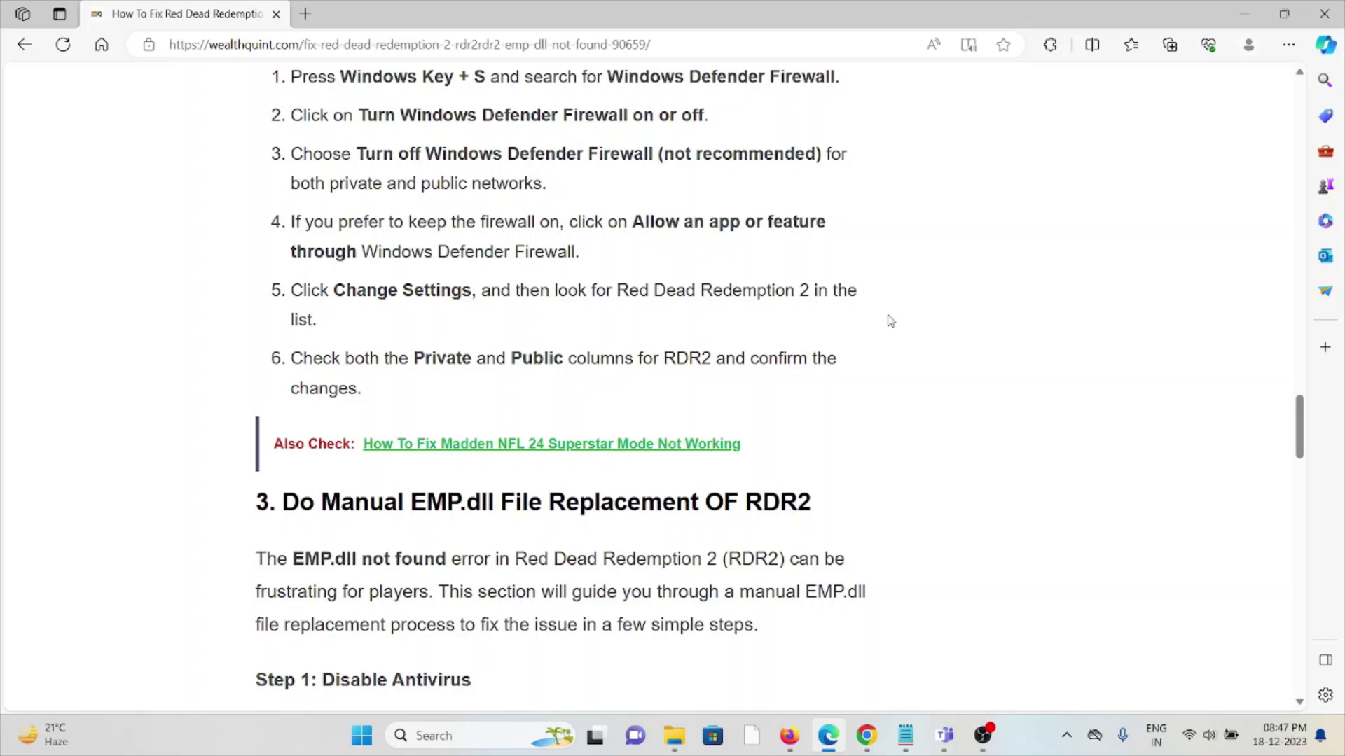
{"action": "scroll", "coordinate": [889, 321], "scroll_direction": "down", "scroll_amount": 2}
{"action": "scroll", "coordinate": [883, 320], "scroll_direction": "down", "scroll_amount": 1}
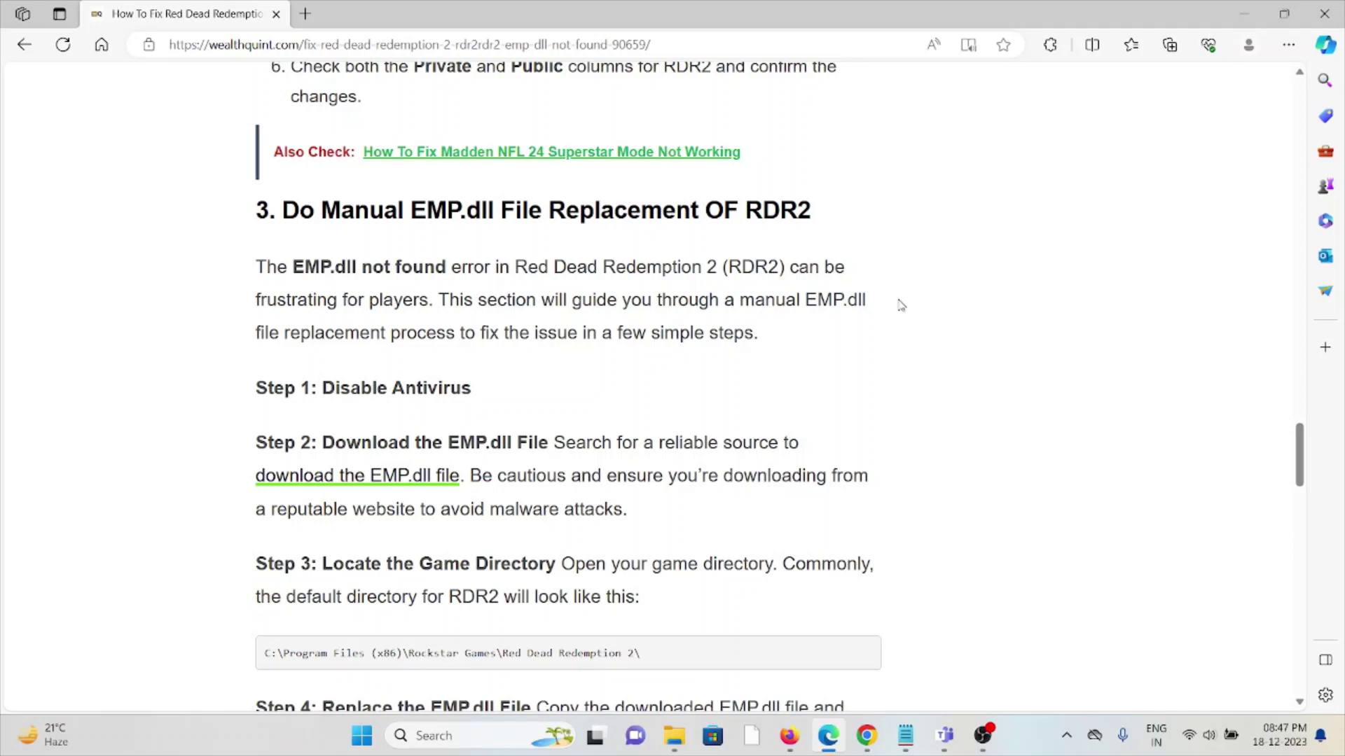
{"action": "scroll", "coordinate": [898, 305], "scroll_direction": "down", "scroll_amount": 1}
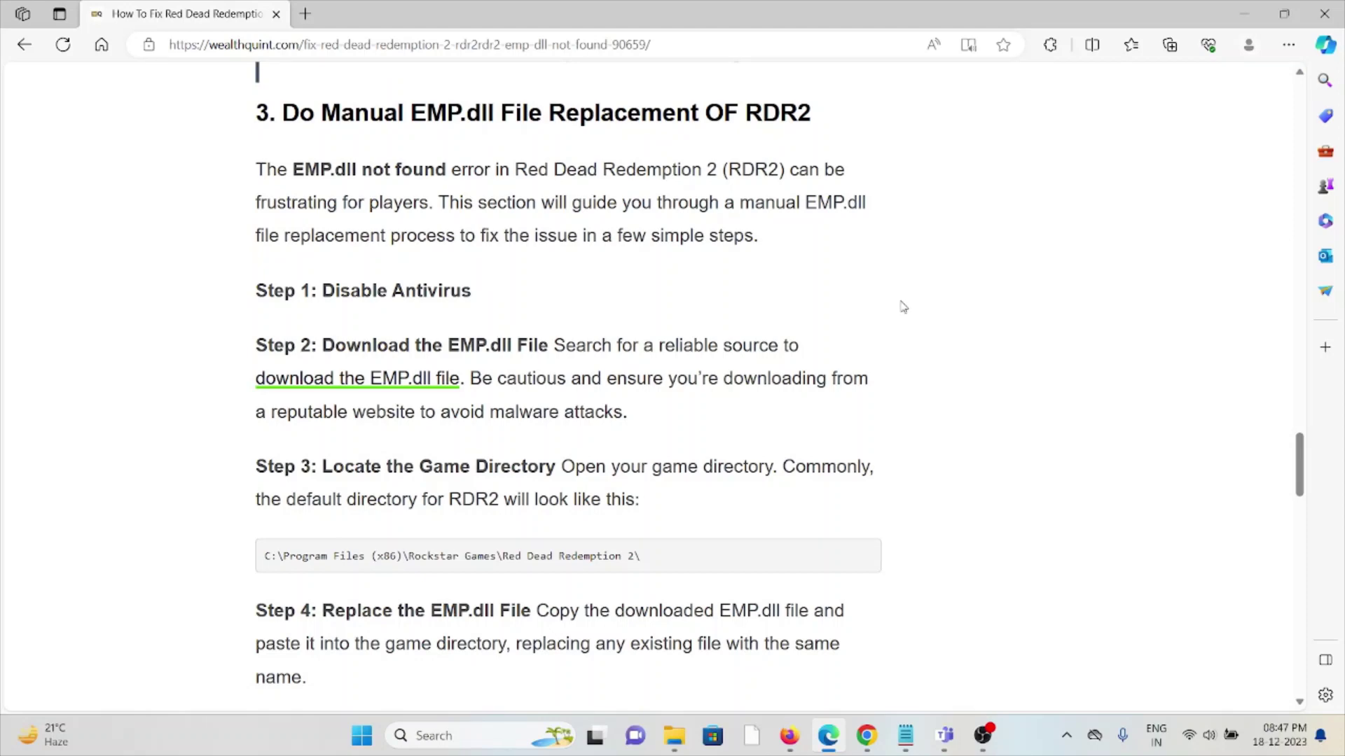
{"action": "scroll", "coordinate": [902, 308], "scroll_direction": "down", "scroll_amount": 2}
{"action": "scroll", "coordinate": [902, 309], "scroll_direction": "down", "scroll_amount": 1}
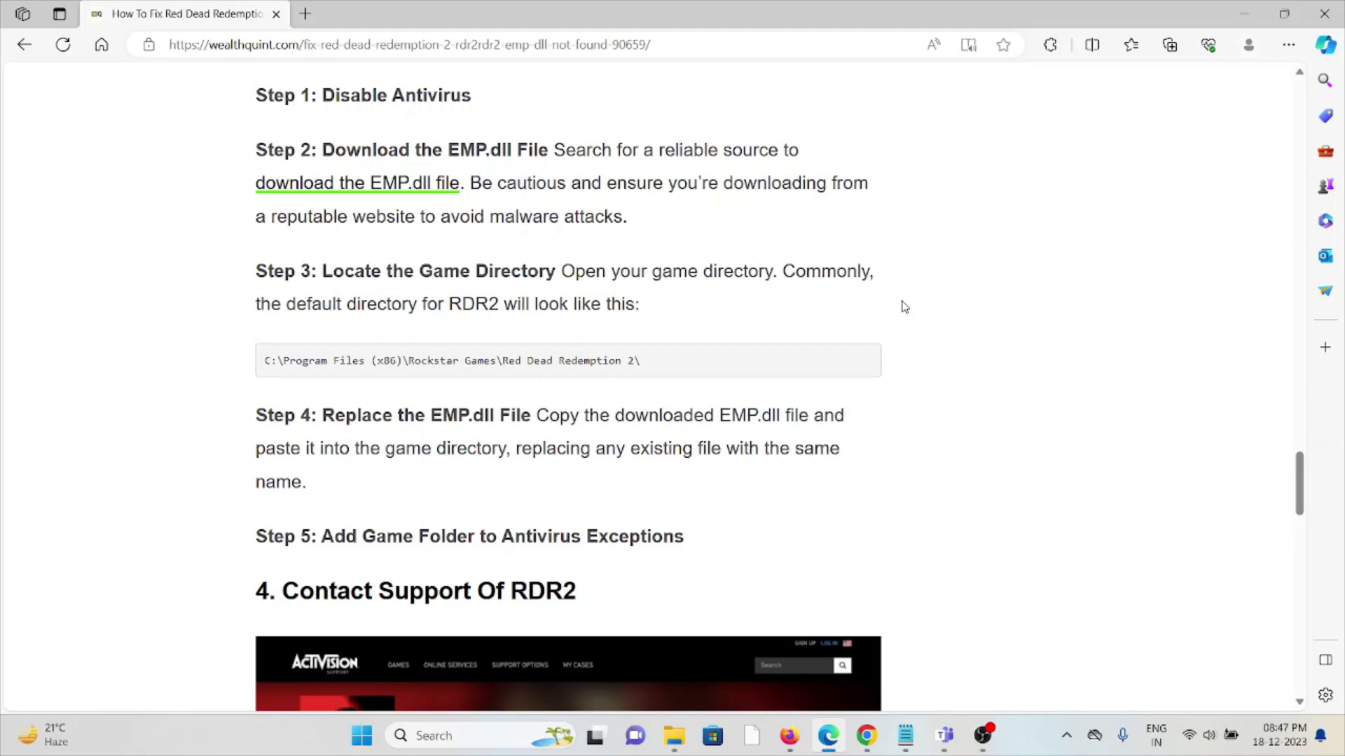
{"action": "scroll", "coordinate": [863, 399], "scroll_direction": "down", "scroll_amount": 3}
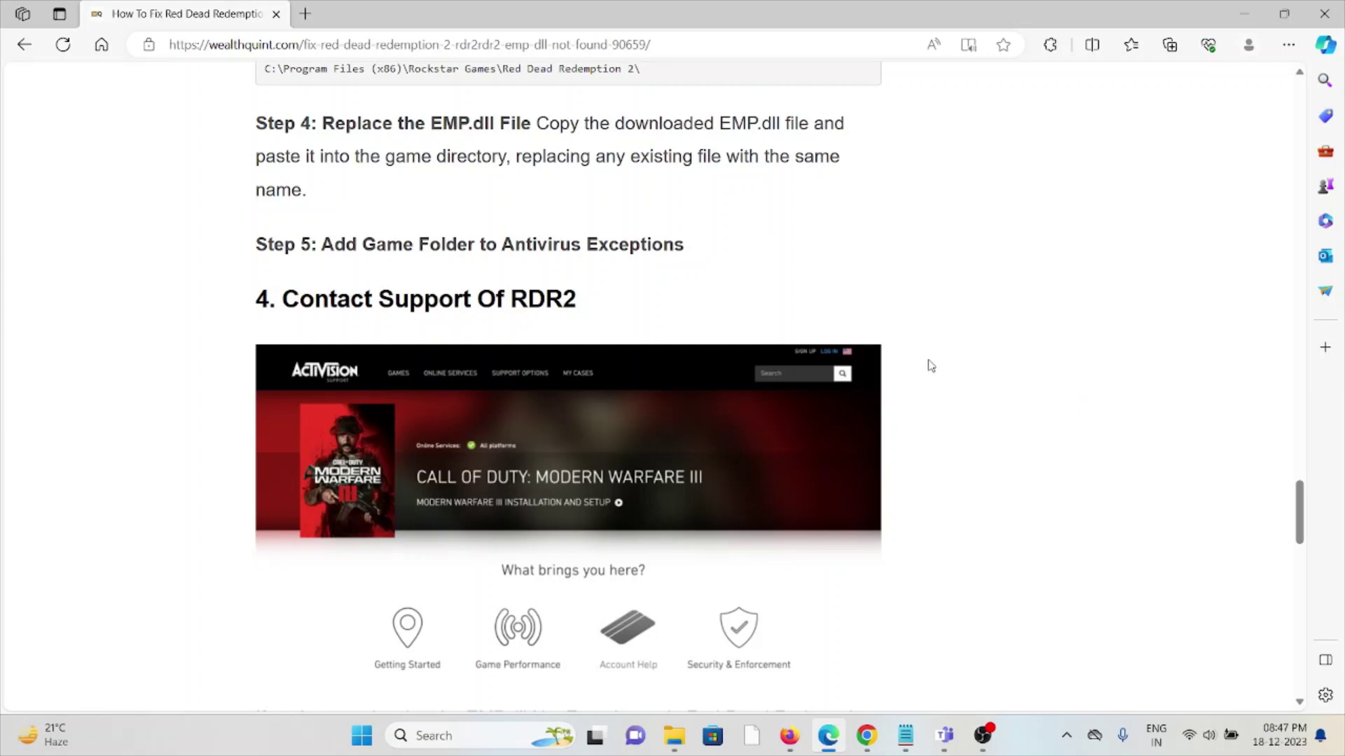
{"action": "scroll", "coordinate": [934, 362], "scroll_direction": "down", "scroll_amount": 4}
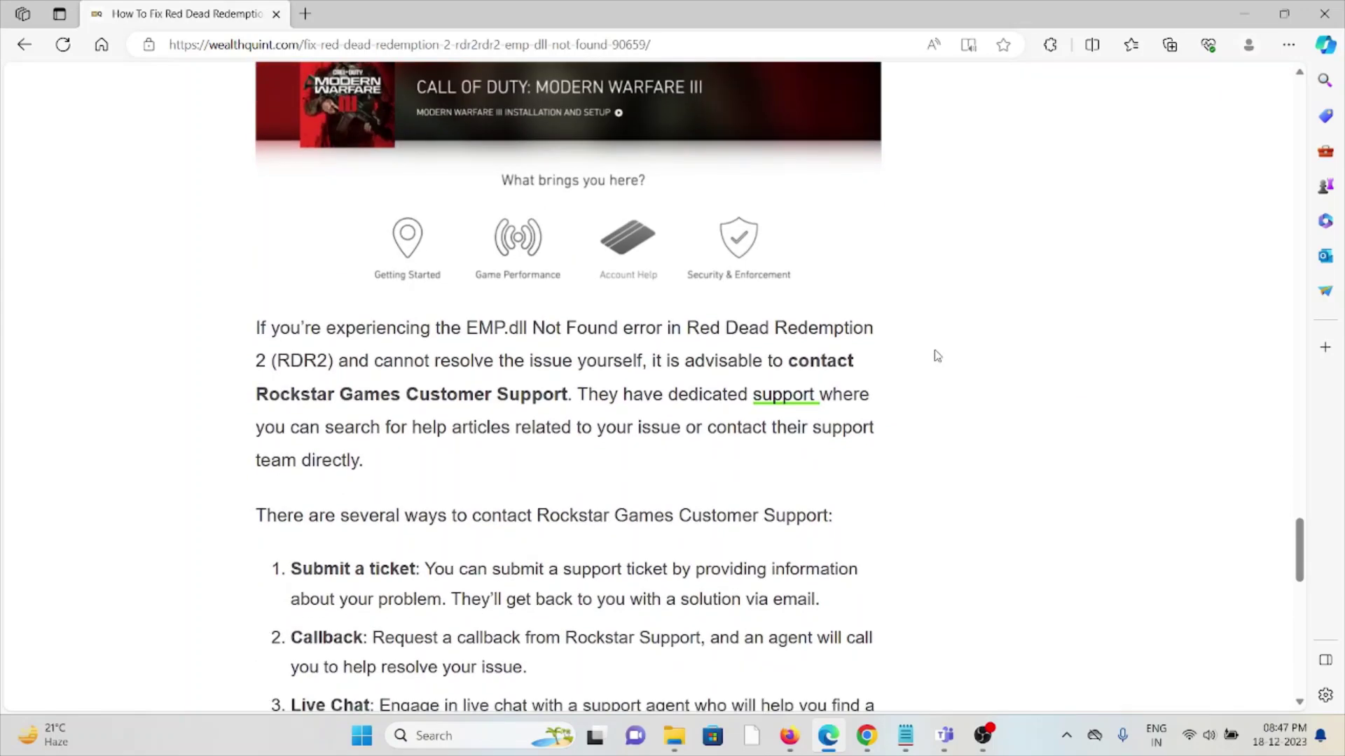
{"action": "scroll", "coordinate": [937, 357], "scroll_direction": "down", "scroll_amount": 5}
{"action": "scroll", "coordinate": [941, 356], "scroll_direction": "up", "scroll_amount": 1}
{"action": "scroll", "coordinate": [941, 355], "scroll_direction": "up", "scroll_amount": 1}
{"action": "scroll", "coordinate": [943, 355], "scroll_direction": "up", "scroll_amount": 1}
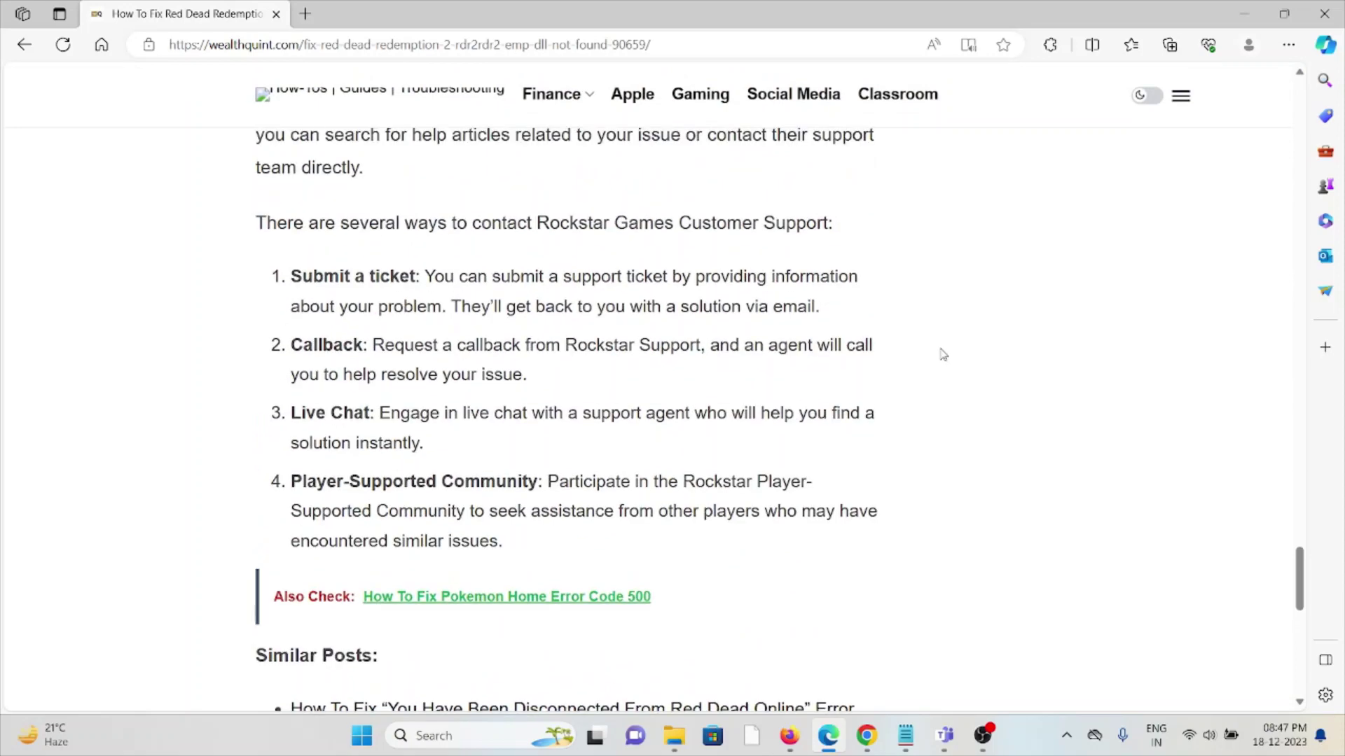
{"action": "scroll", "coordinate": [971, 345], "scroll_direction": "up", "scroll_amount": 3}
{"action": "scroll", "coordinate": [973, 345], "scroll_direction": "up", "scroll_amount": 5}
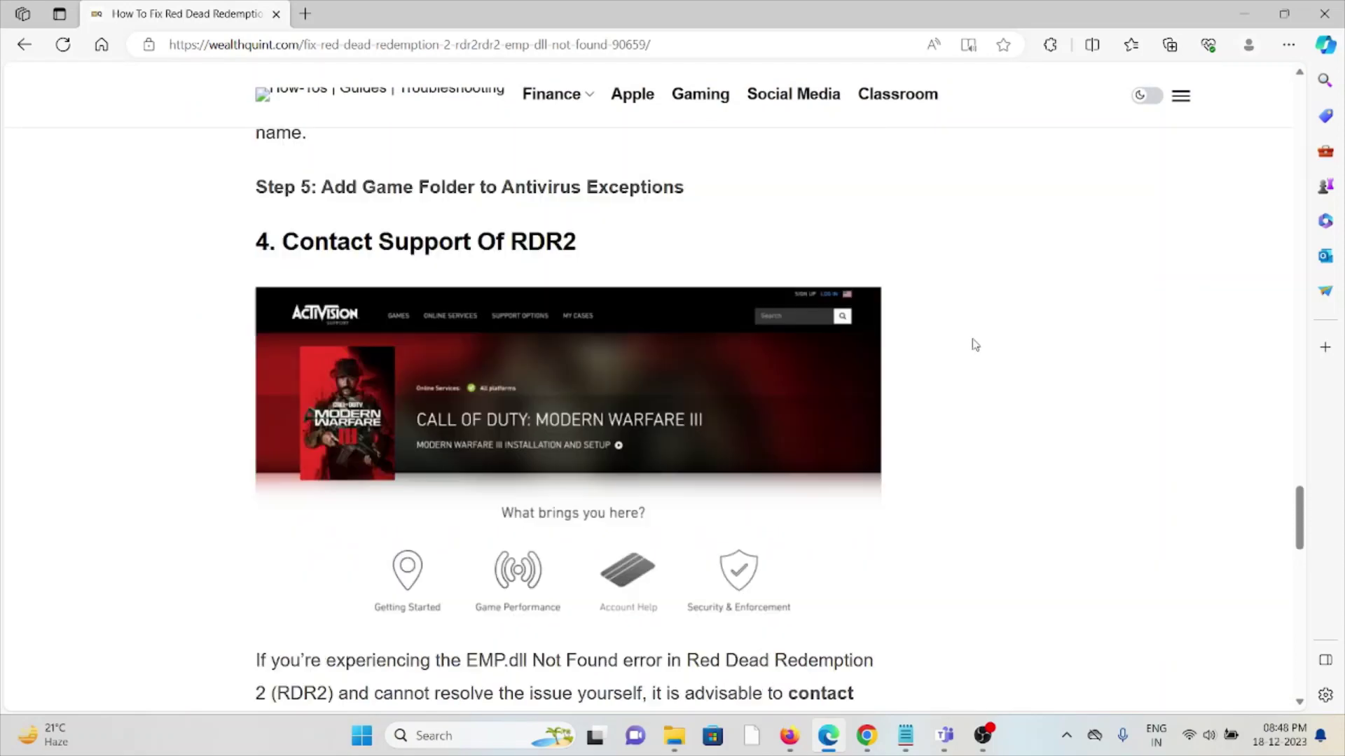
{"action": "scroll", "coordinate": [973, 345], "scroll_direction": "up", "scroll_amount": 1}
{"action": "scroll", "coordinate": [973, 344], "scroll_direction": "down", "scroll_amount": 4}
{"action": "scroll", "coordinate": [980, 336], "scroll_direction": "down", "scroll_amount": 4}
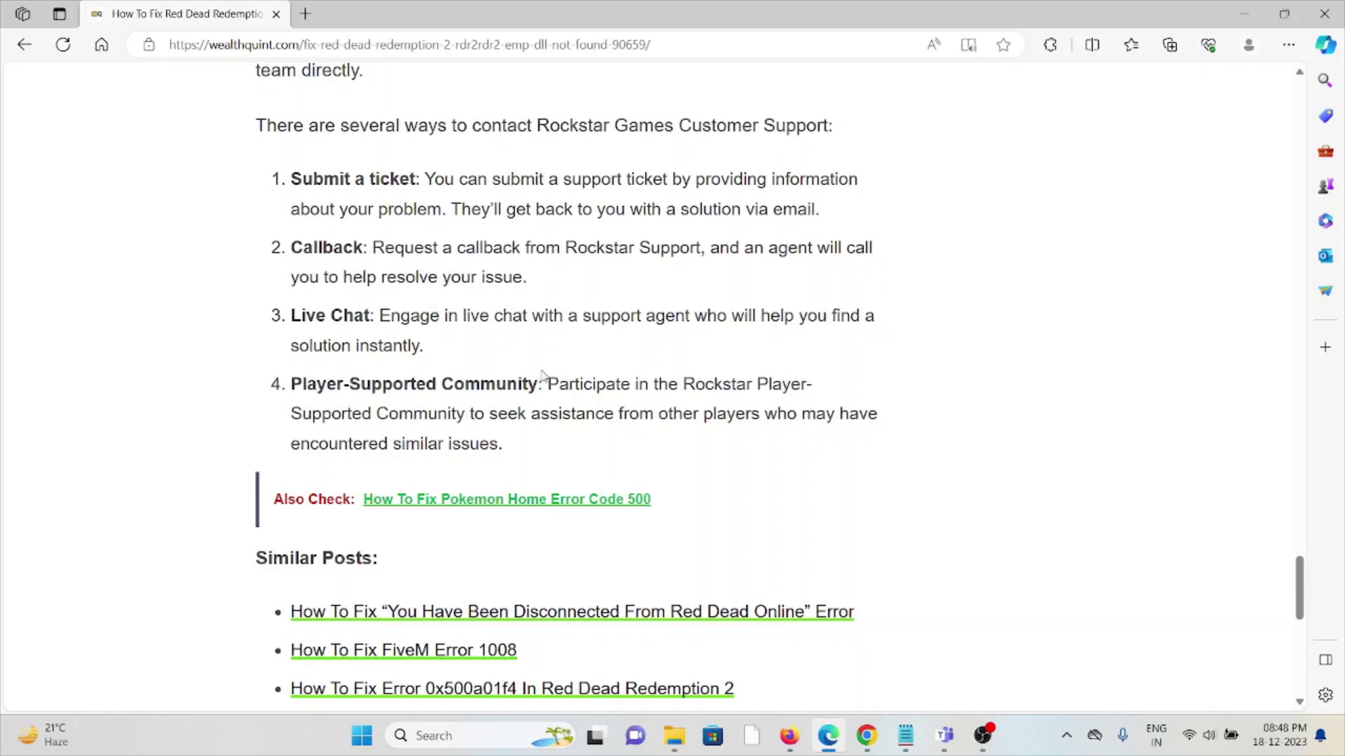
{"action": "scroll", "coordinate": [539, 377], "scroll_direction": "down", "scroll_amount": 5}
{"action": "scroll", "coordinate": [630, 420], "scroll_direction": "down", "scroll_amount": 5}
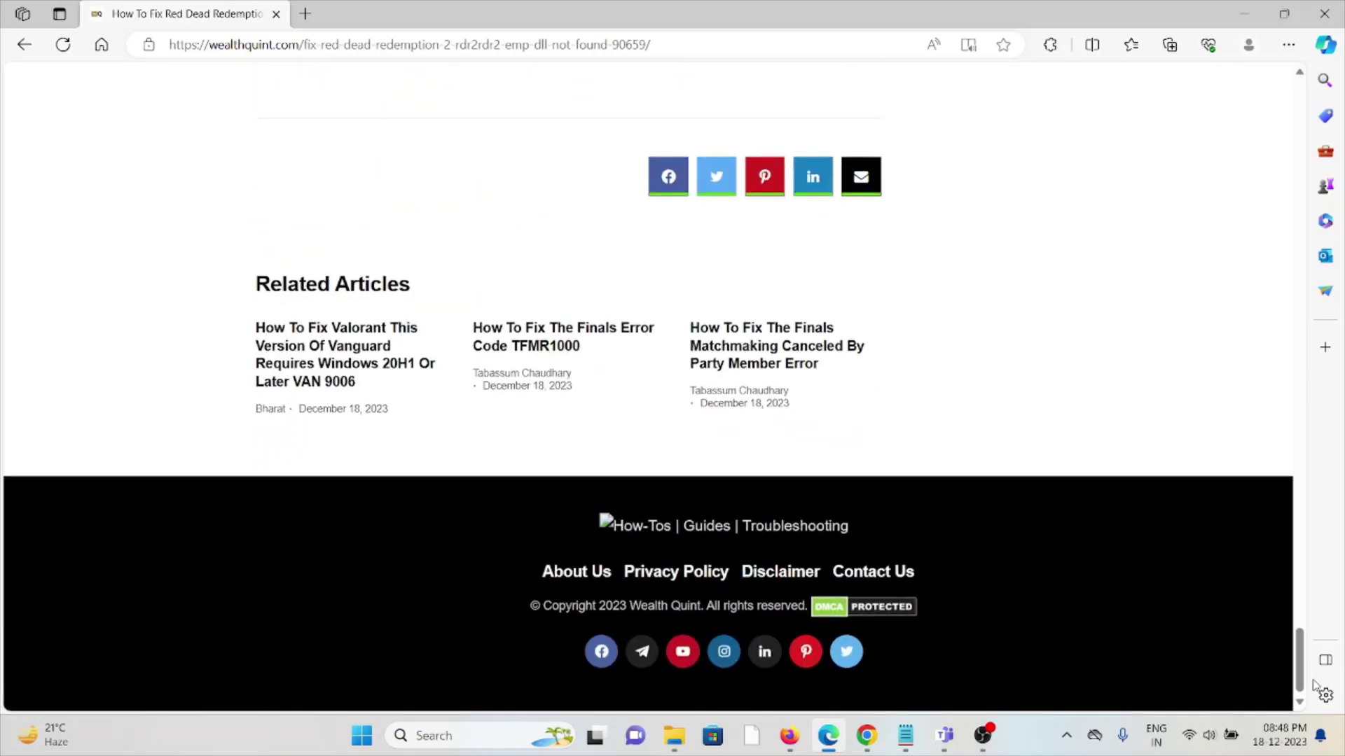
{"action": "left_click_drag", "start_coordinate": [1299, 663], "coordinate": [1299, 105]}
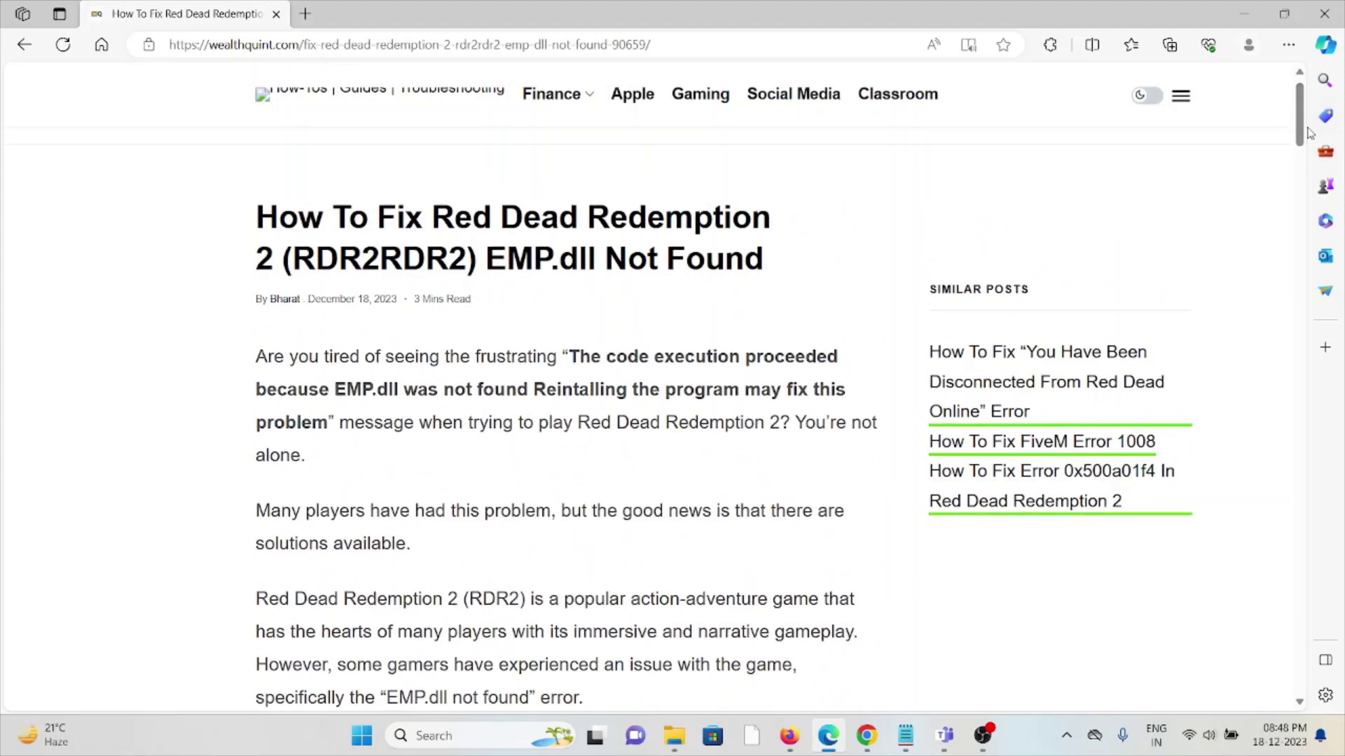
{"action": "mouse_move", "coordinate": [1298, 115]}
{"action": "left_mouse_down"}
{"action": "mouse_move", "coordinate": [1300, 631]}
{"action": "mouse_move", "coordinate": [1300, 105]}
{"action": "left_mouse_up"}
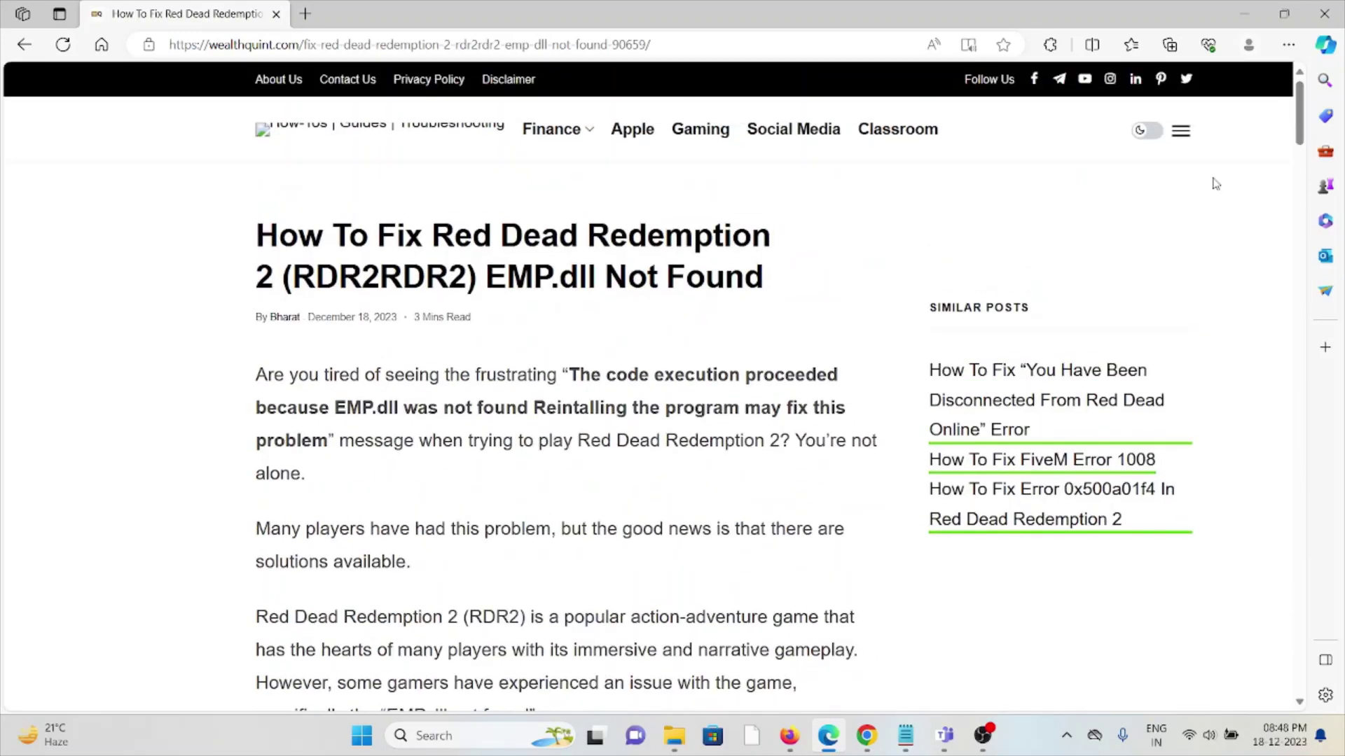